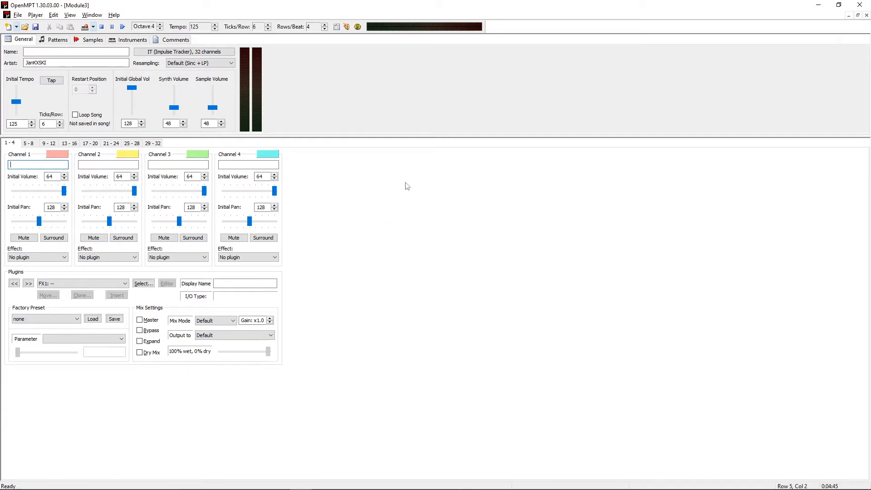
- Create a first instrument, load Da Kick.wav from the Kicks folder into it, and preview its sound
click(127, 40)
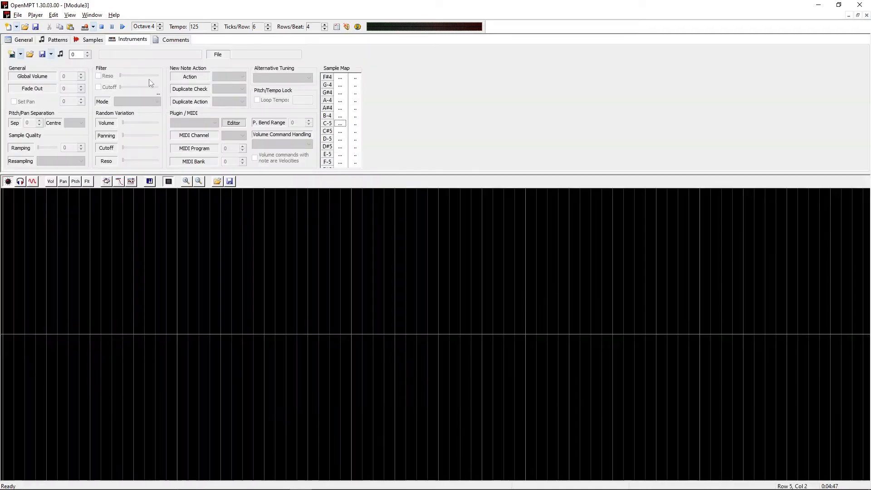
click(12, 54)
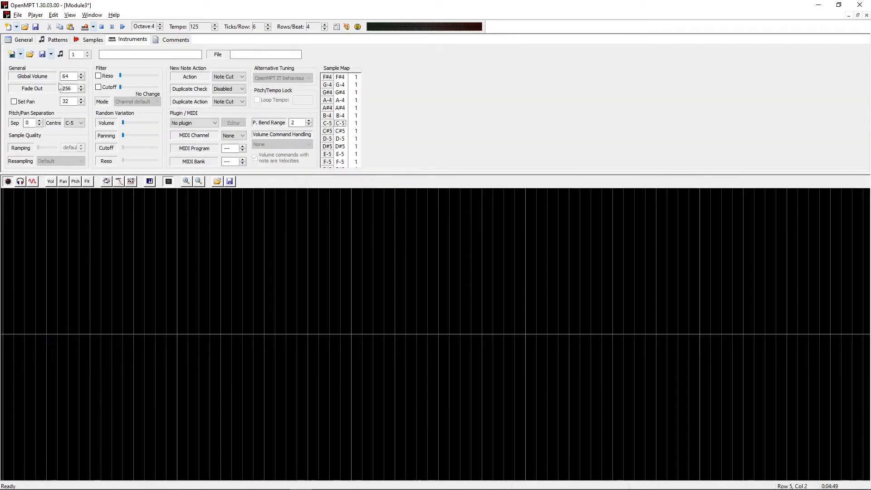
click(30, 54)
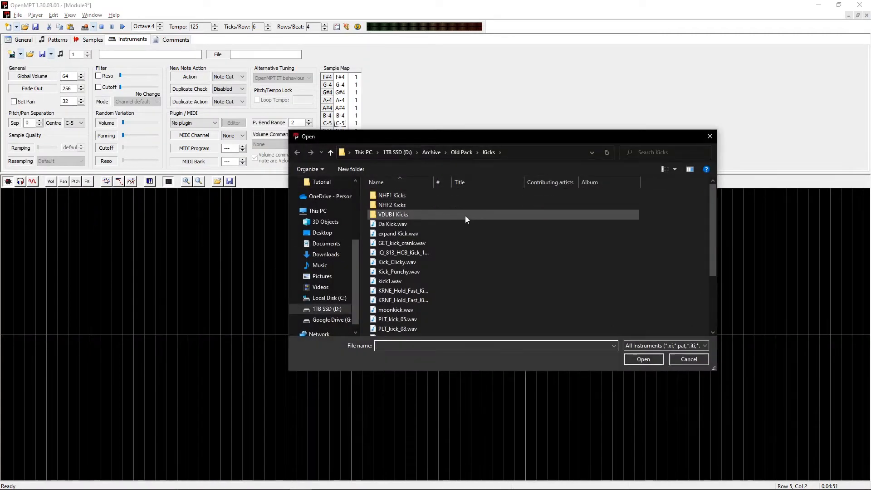
double_click(393, 226)
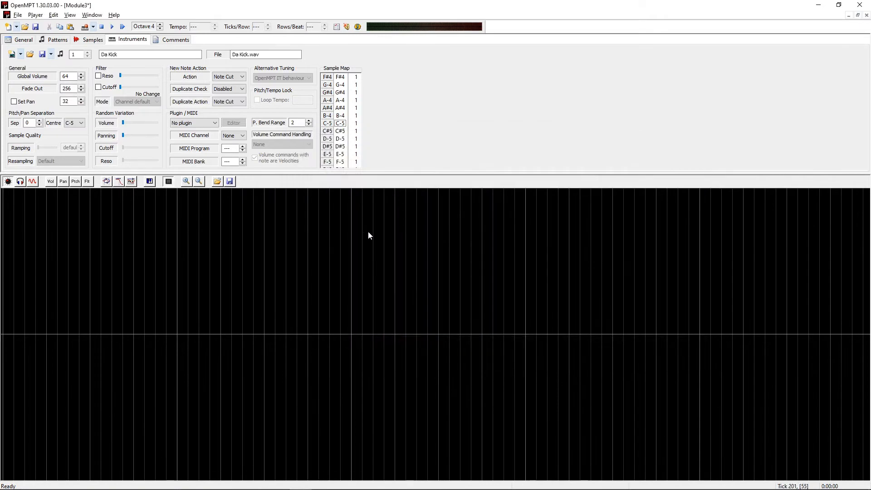
key(q)
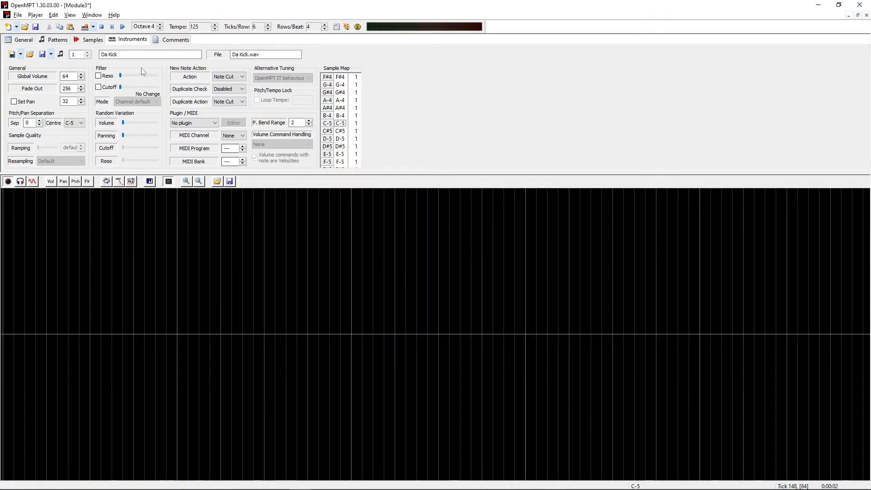
- Add a second instrument and load Pluck_c.wav into it from Old Pack > Synth One-Shots > Hi
click(12, 55)
click(30, 55)
click(462, 153)
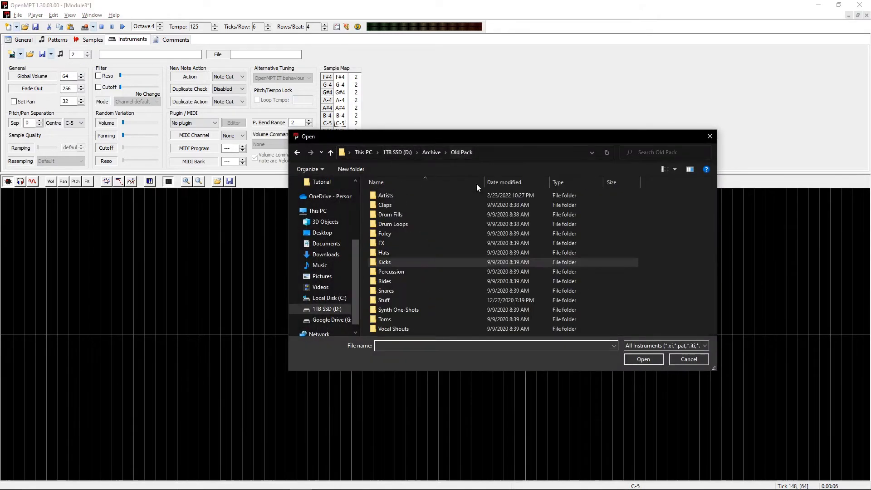
double_click(405, 311)
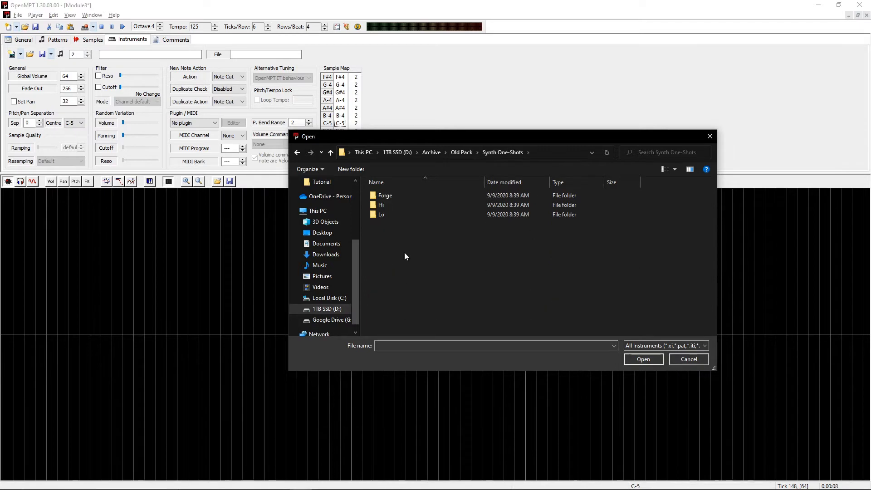
double_click(391, 205)
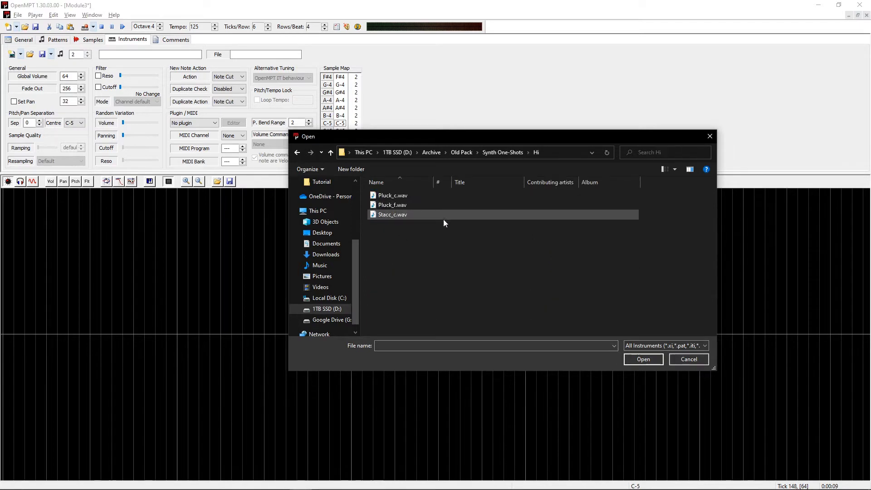
double_click(403, 196)
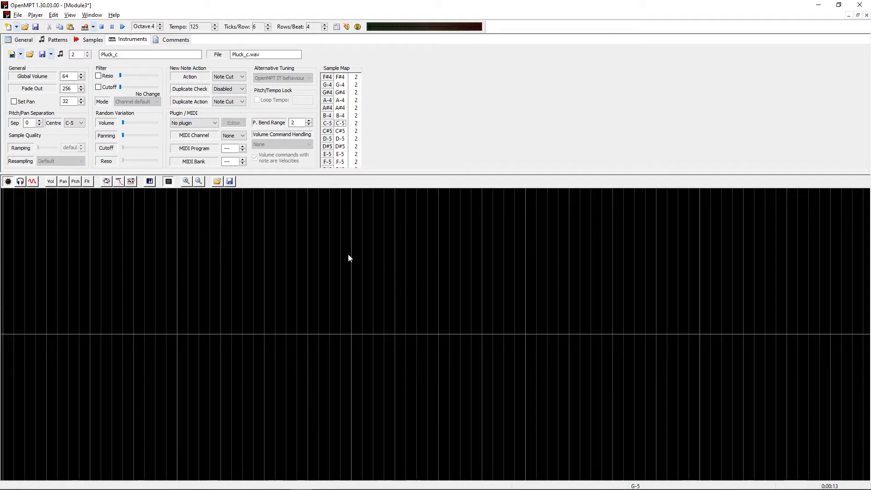
- Shorten pattern #0 to 8 rows, removing rows from its bottom
click(57, 40)
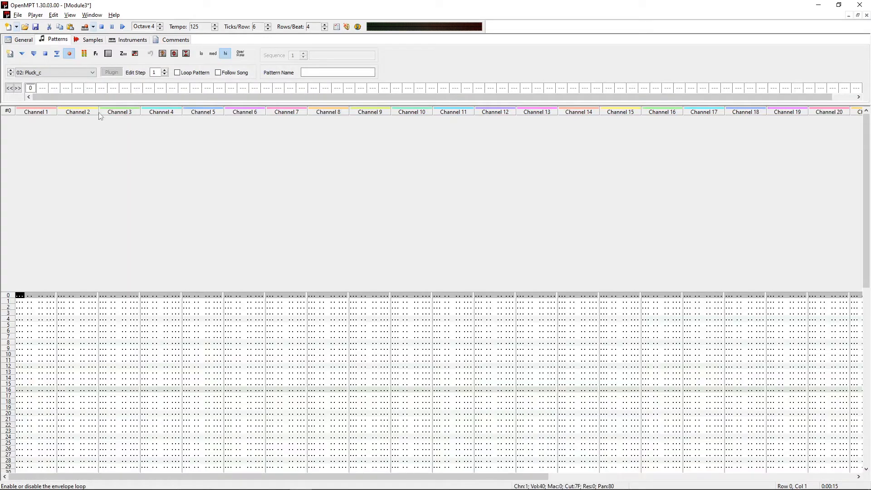
click(7, 111)
click(417, 213)
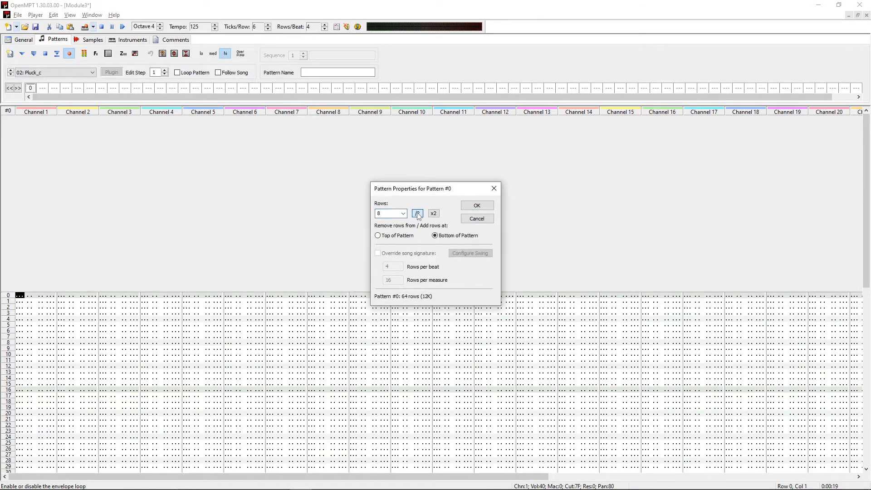
click(465, 208)
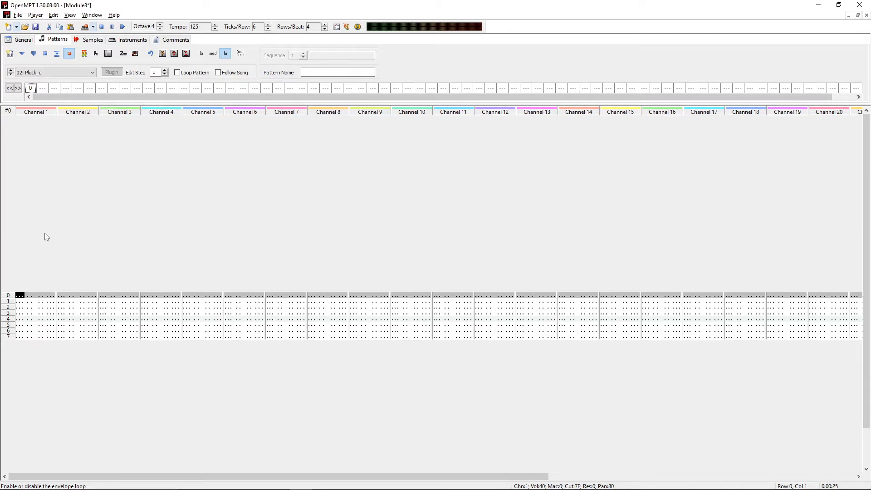
- Enter C-5 notes for the Da Kick instrument on rows 0, 3 and 6 of Channel 1
key(q)
scroll(45, 237, down, 3)
key(Down)
key(ctrl+Up)
key(ctrl+Up)
key(ctrl+Down)
key(ctrl+Down)
key(ctrl+Up)
key(q)
key(Down)
key(Down)
key(q)
key(Down)
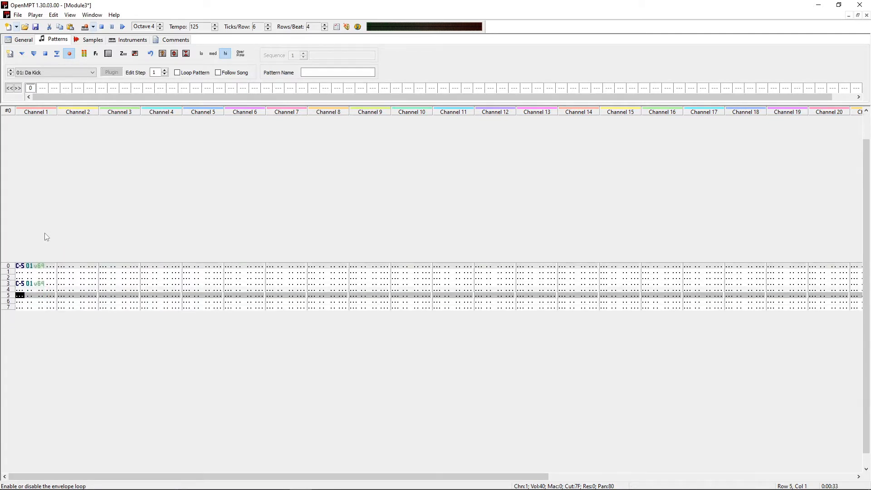
key(Down)
key(q)
- Enter Pluck_c notes in Channel 2: C-5 on row 0, F-5 on row 2, G-5 on row 4, A-5 on row 6, B-5 on row 7
key(Up)
key(Up)
key(Up)
key(Up)
key(Up)
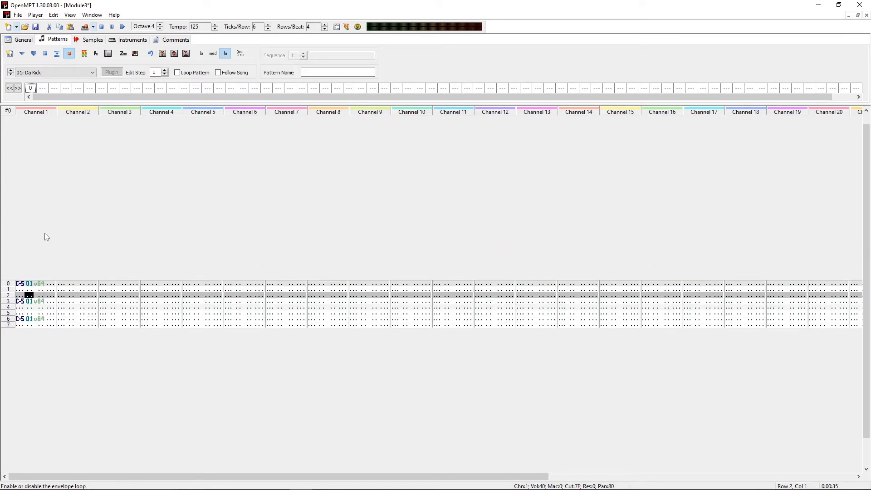
key(Right)
key(Right)
key(Right)
key(Up)
key(Up)
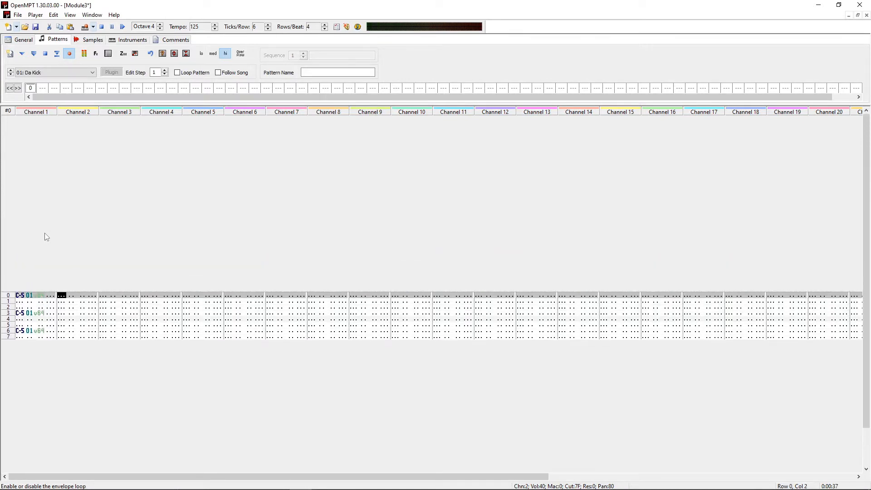
key(ctrl+Down)
key(q)
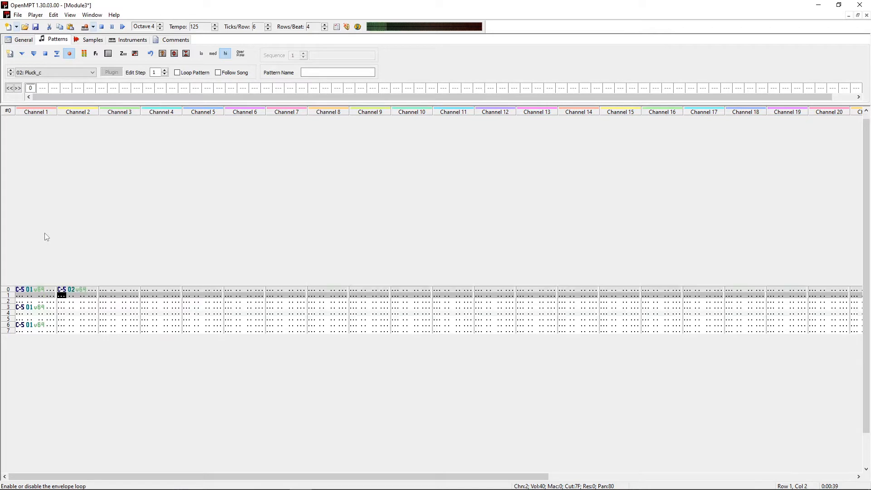
key(Down)
key(r)
key(Down)
key(t)
key(Down)
key(y)
key(u)
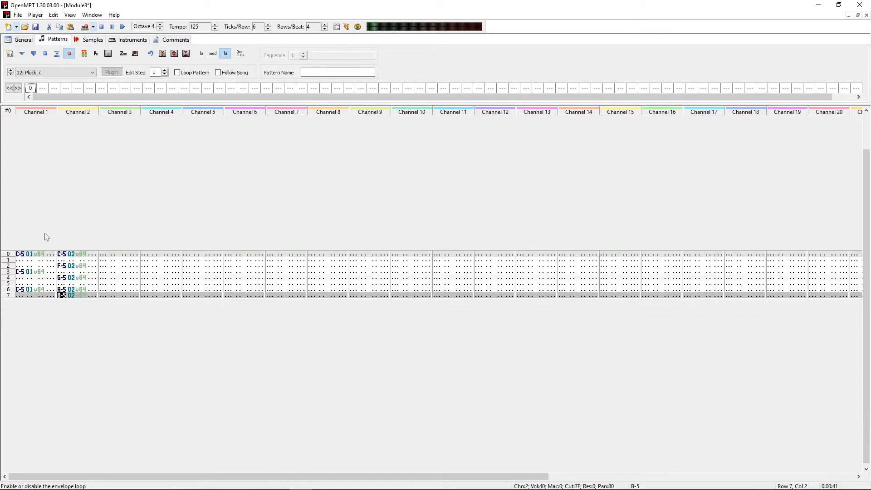
- Play the pattern in a loop, and save the module to the Desktop as Module3.it
key(Up)
key(F6)
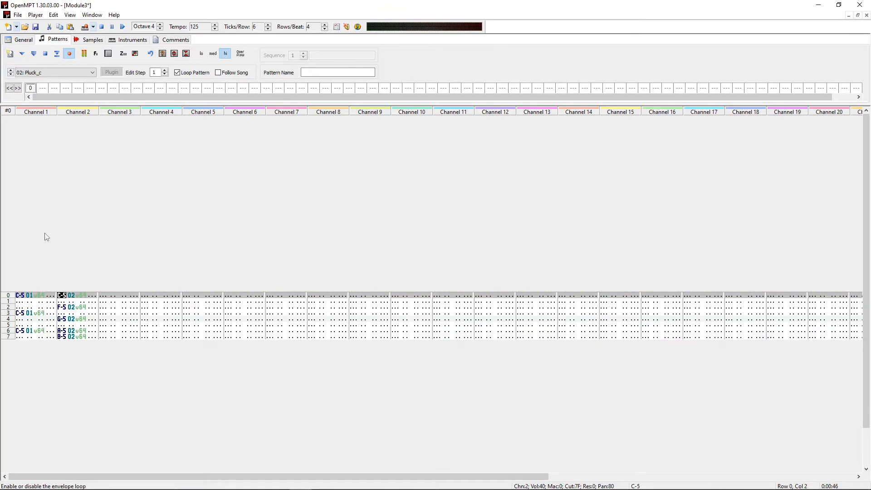
key(ctrl+s)
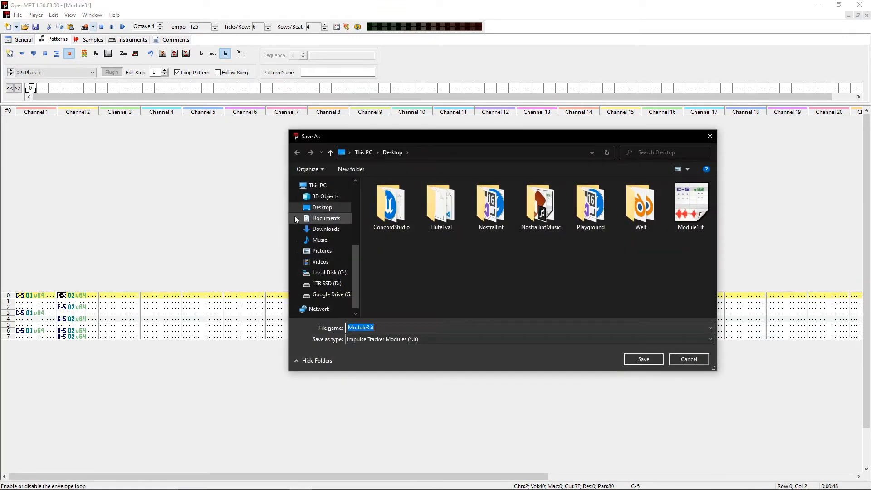
click(322, 209)
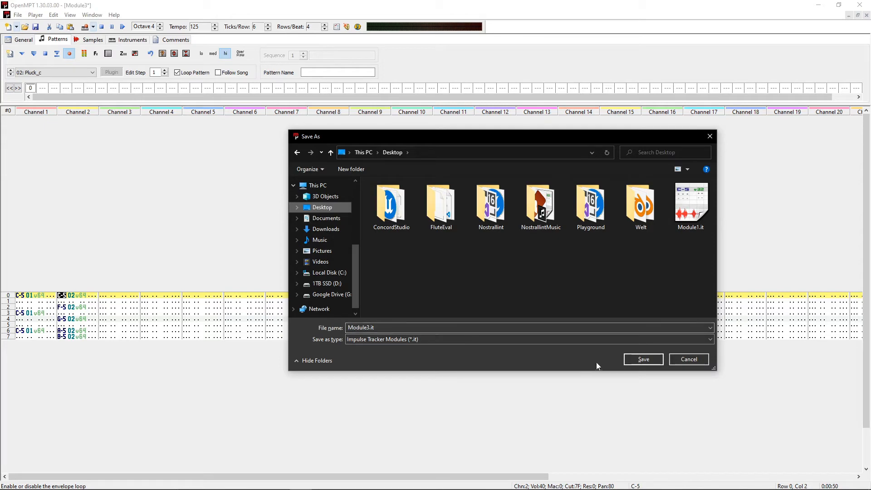
click(644, 358)
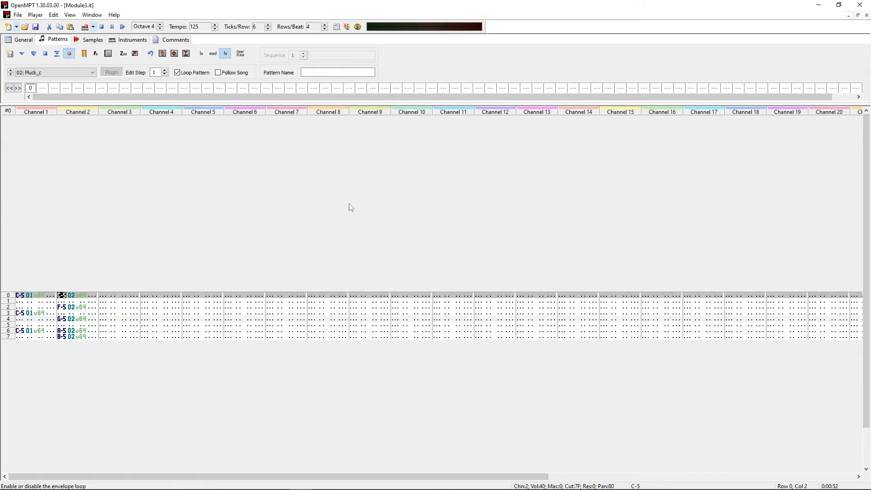
- Switch to Unreal Editor, create a folder named NewFolder in the project's Content folder, and open it
key(alt+Tab)
key(ctrl+space)
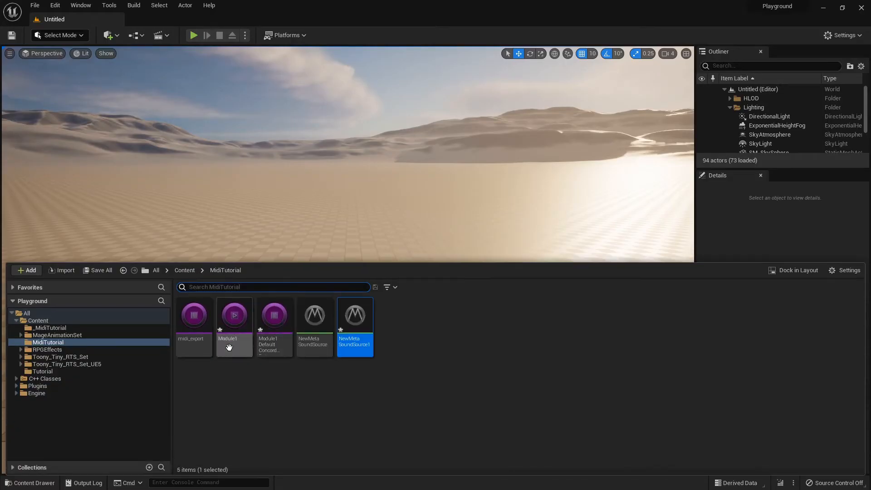
click(38, 321)
right_click(314, 389)
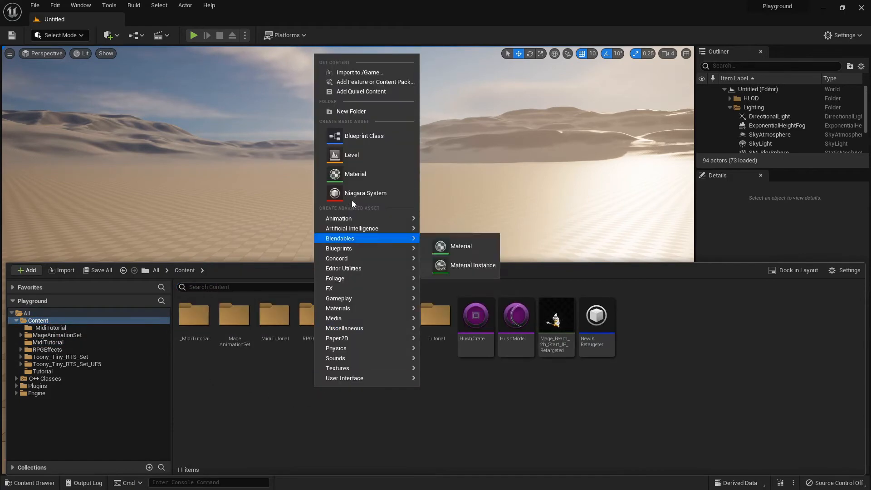
click(348, 113)
double_click(320, 319)
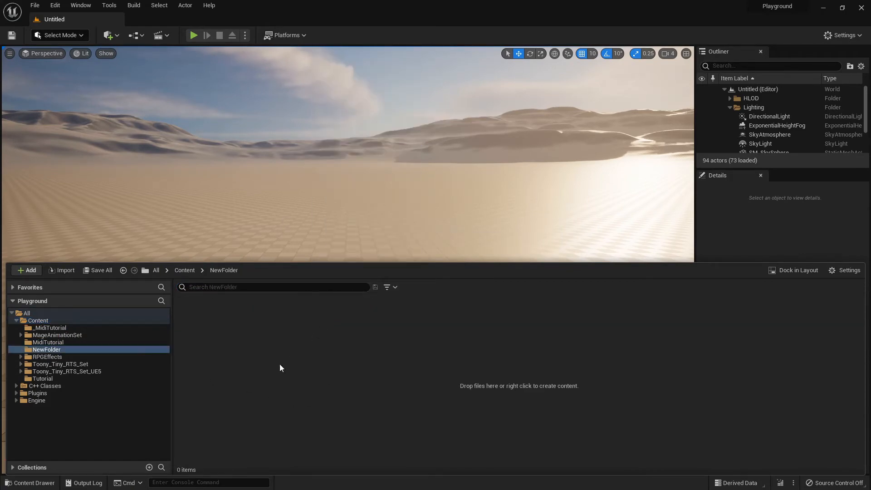
- Import Module3.it from the Desktop into NewFolder
click(61, 270)
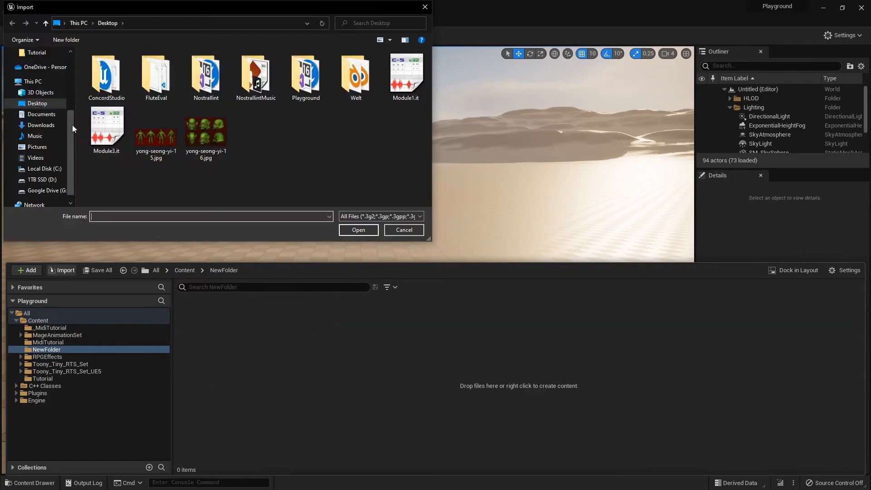
click(109, 131)
double_click(109, 132)
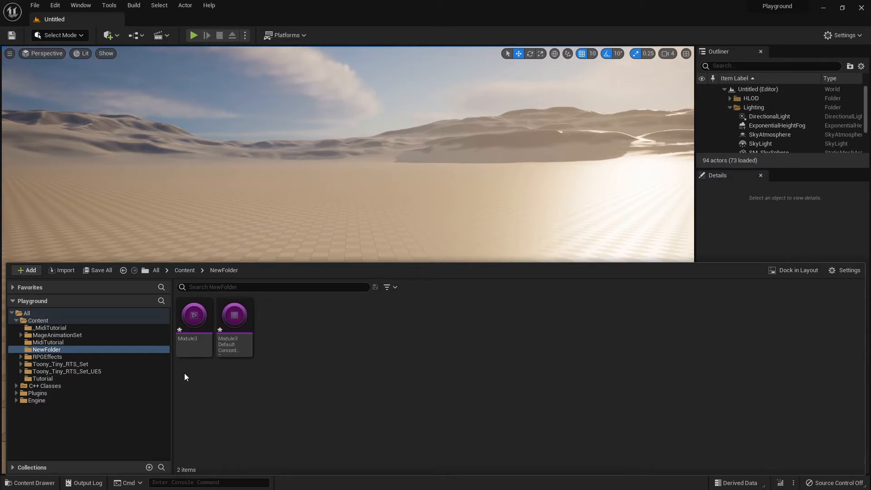
- Examine the note values of the Da Kick and Pluck_c tracks in the Module3DefaultConcordPattern asset, and return to the folder's assets
mouse_move(196, 328)
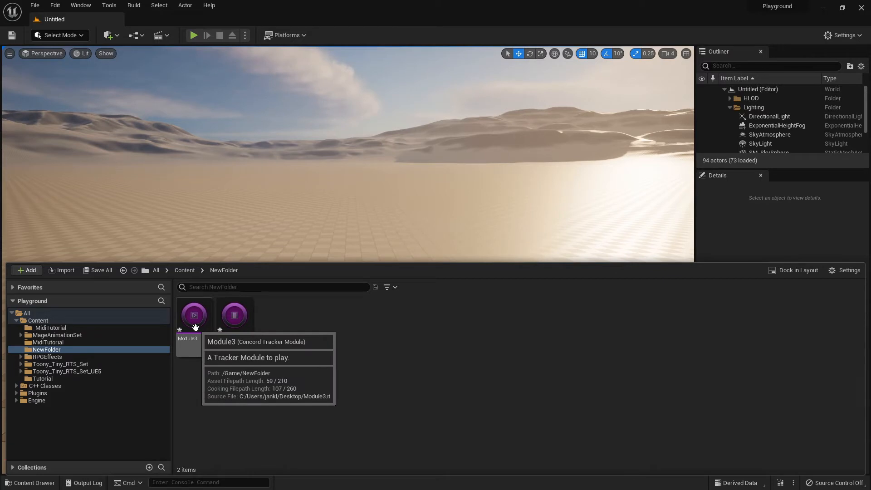
mouse_move(244, 350)
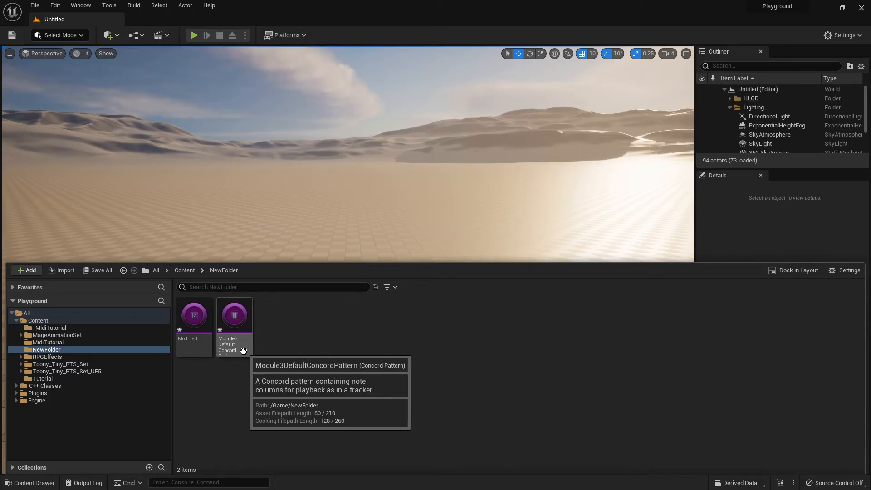
double_click(237, 332)
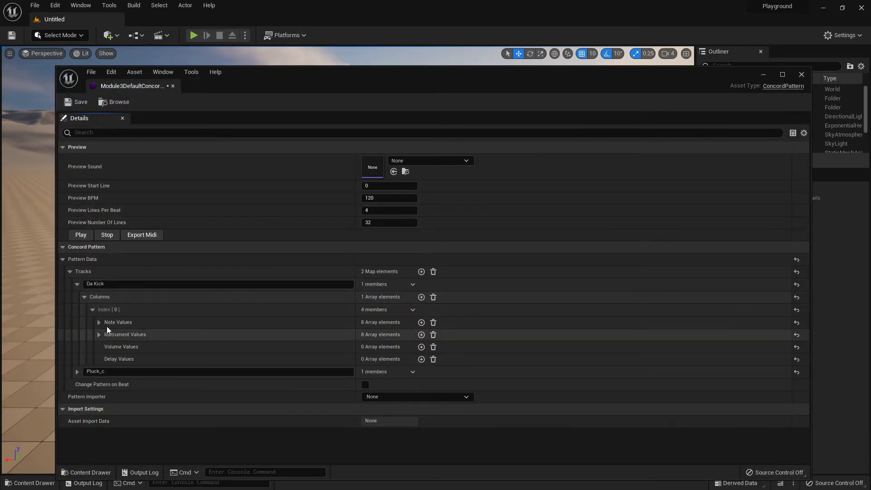
click(98, 322)
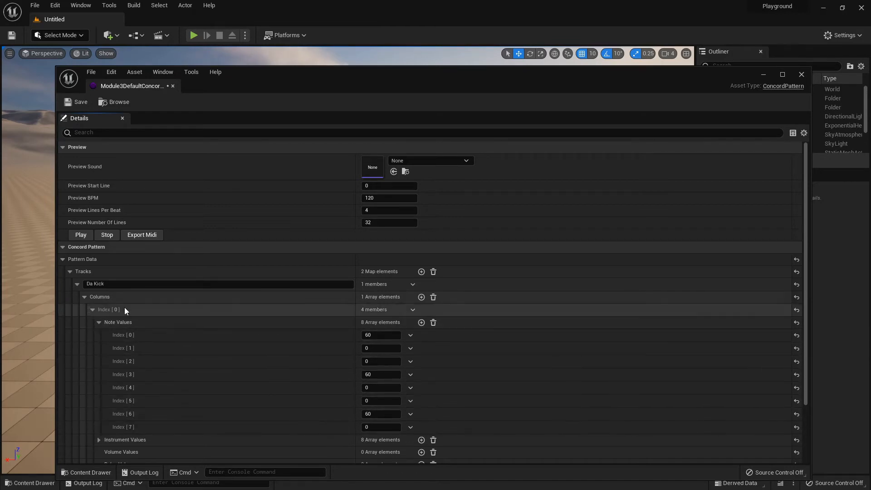
scroll(83, 301, down, 3)
click(77, 418)
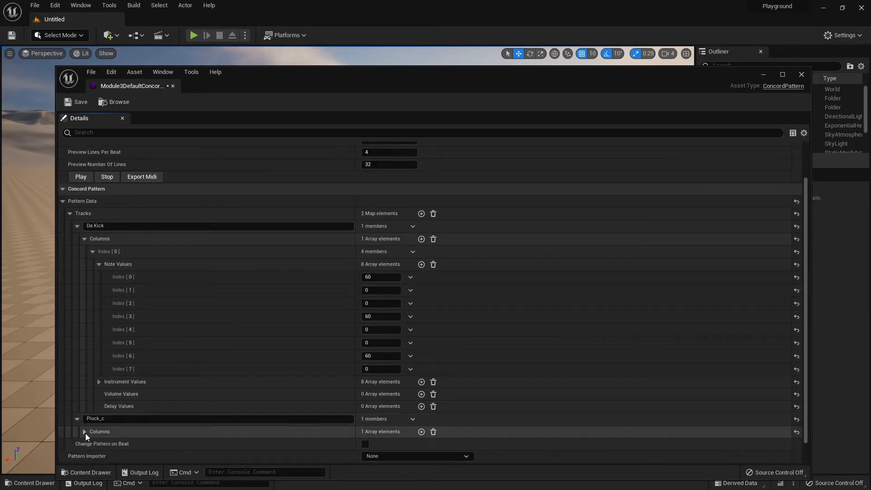
click(84, 432)
click(94, 445)
click(99, 455)
scroll(136, 436, down, 3)
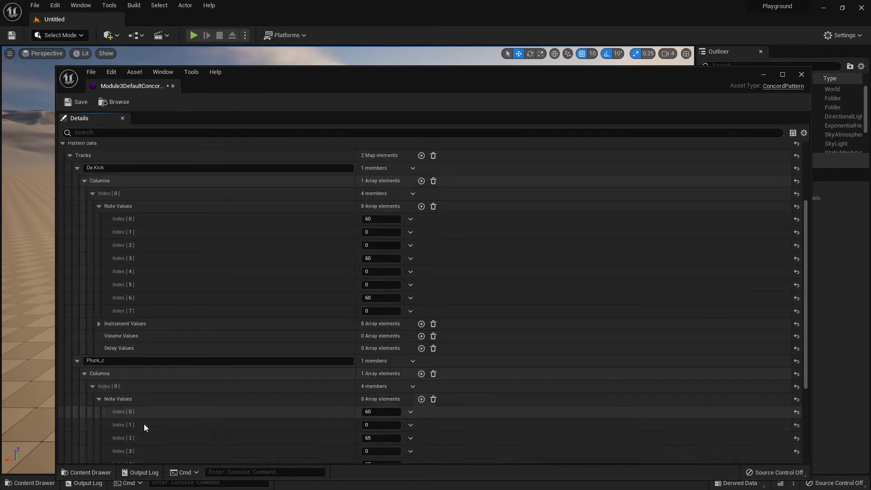
scroll(283, 341, down, 5)
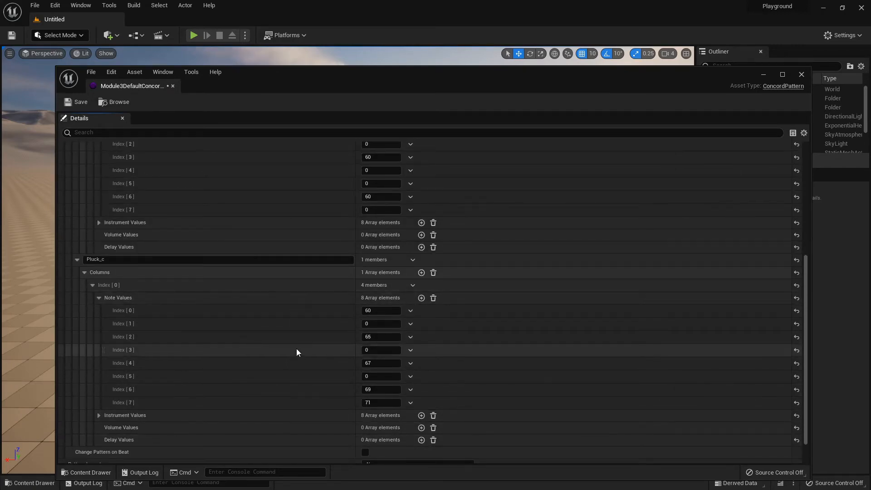
scroll(281, 329, up, 9)
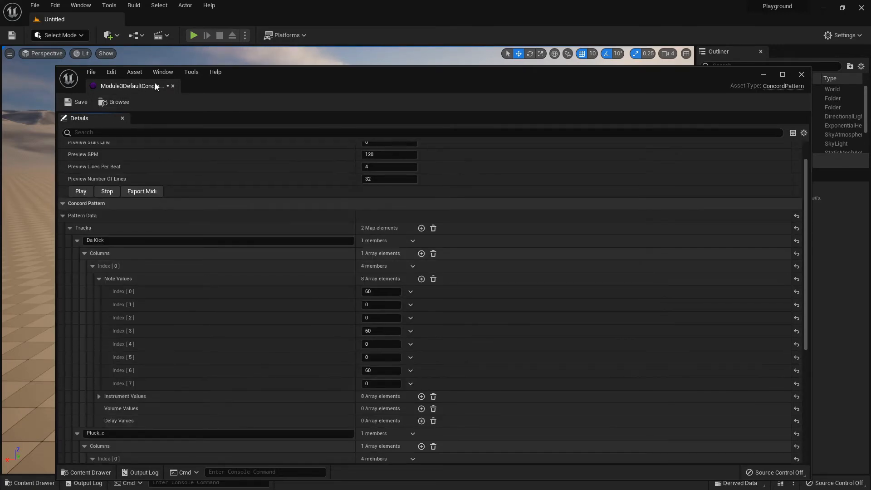
click(173, 86)
key(ctrl+space)
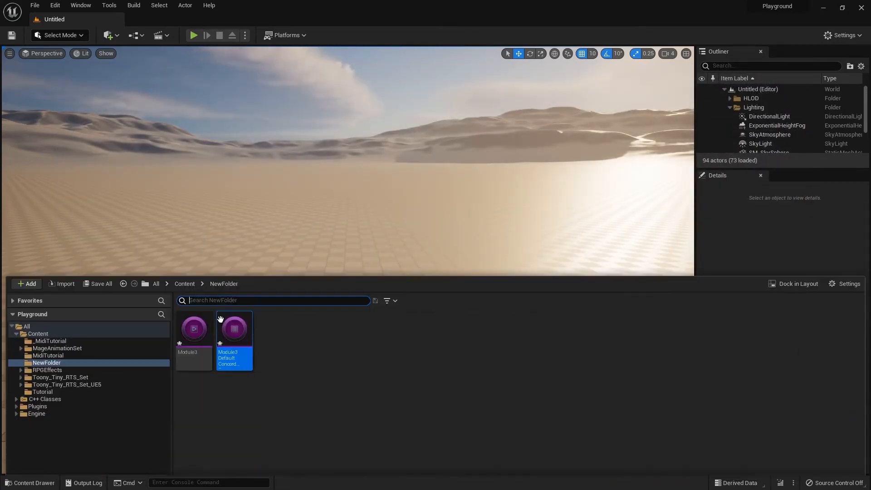
- Create a MetaSound Source with its default name in NewFolder, open it, and remove its UE.Source.OneShot interface
click(282, 343)
right_click(309, 330)
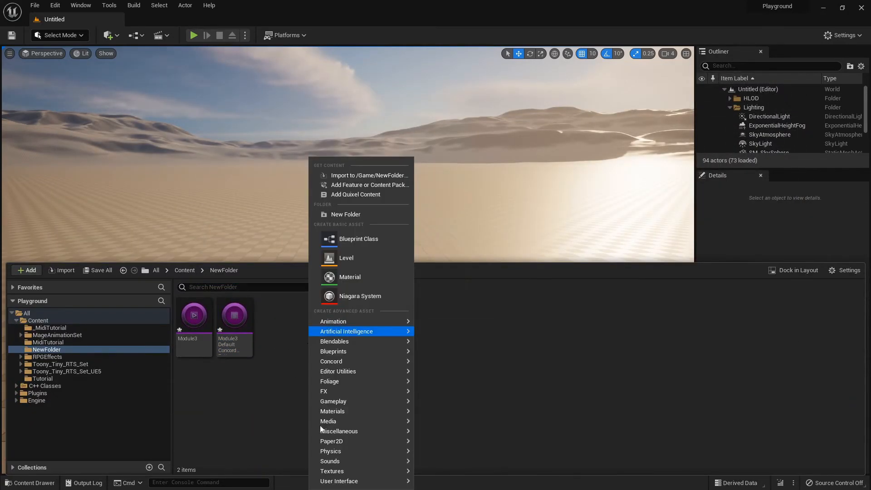
mouse_move(401, 461)
click(456, 323)
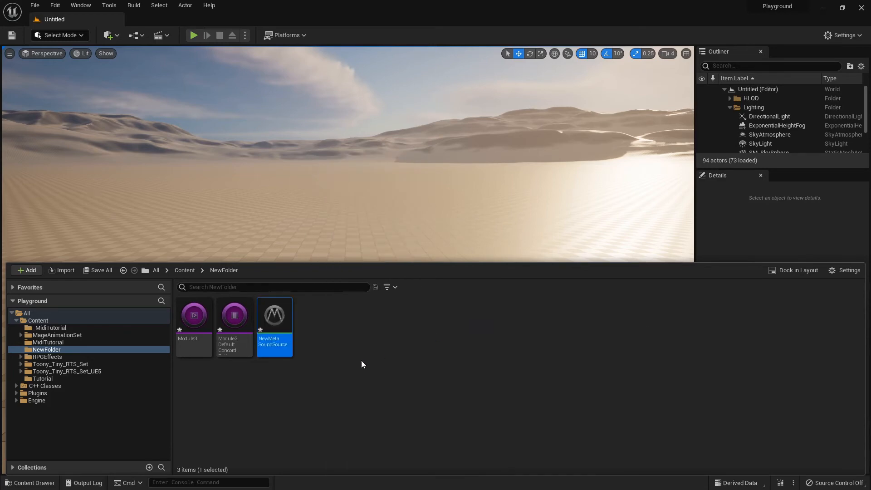
double_click(274, 316)
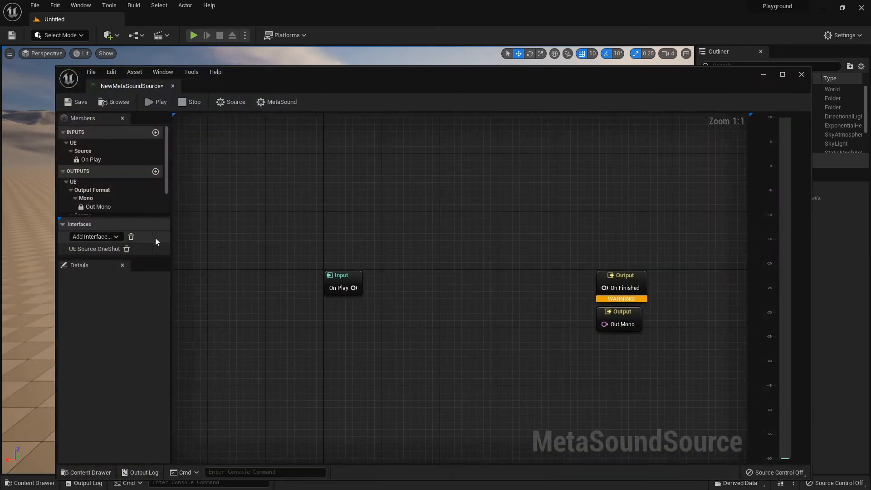
click(127, 248)
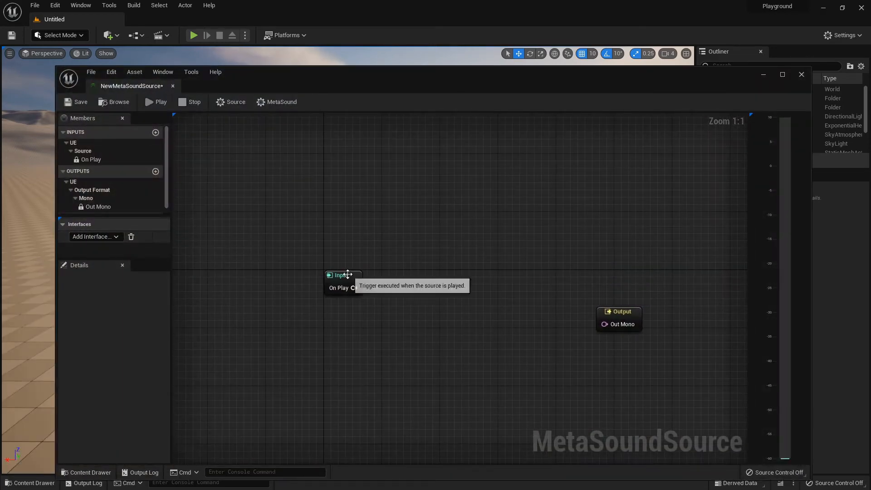
- Add a Concord Tracker Module Player node to the graph, positioned between the On Play input and the Out Mono output
drag(348, 274, 217, 318)
click(311, 277)
right_click(306, 275)
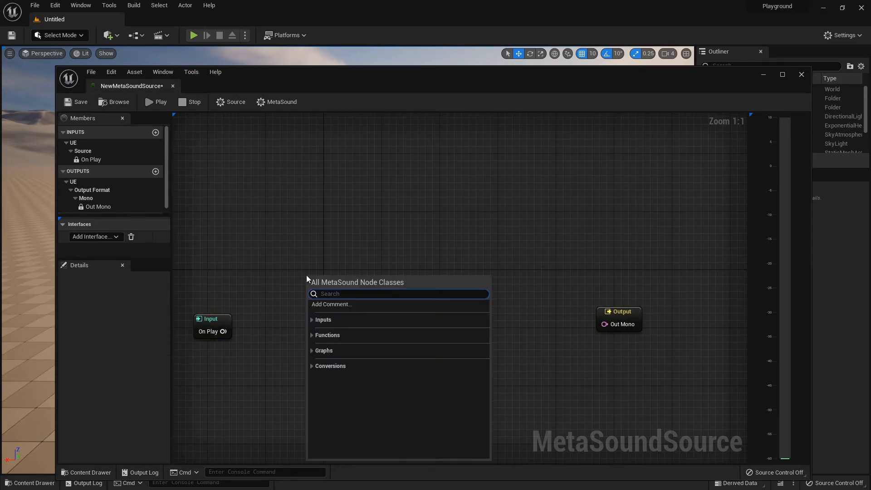
text(concord module play)
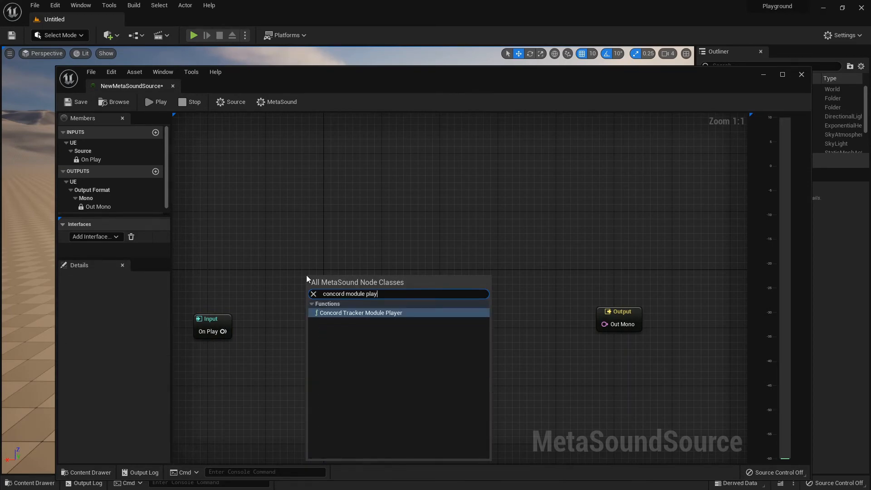
key(Return)
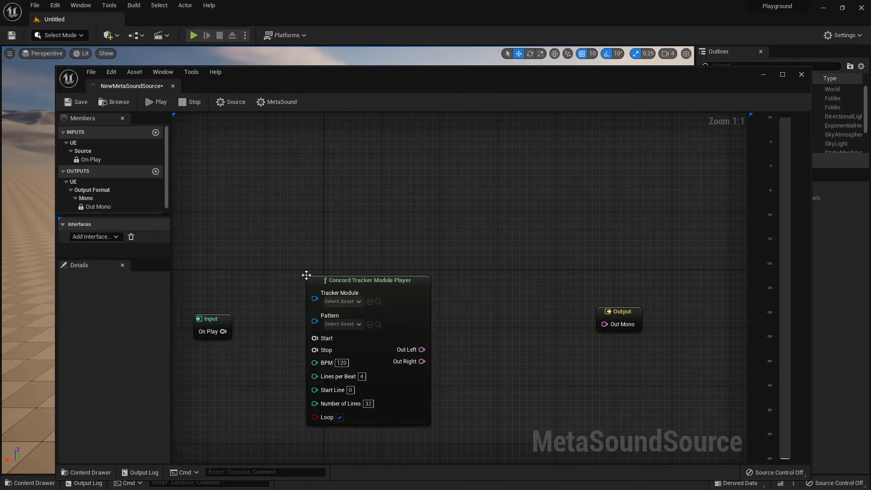
drag(356, 284, 395, 261)
- Assign Module3 as the player node's tracker module and Module3DefaultConcordPattern as its pattern
click(394, 280)
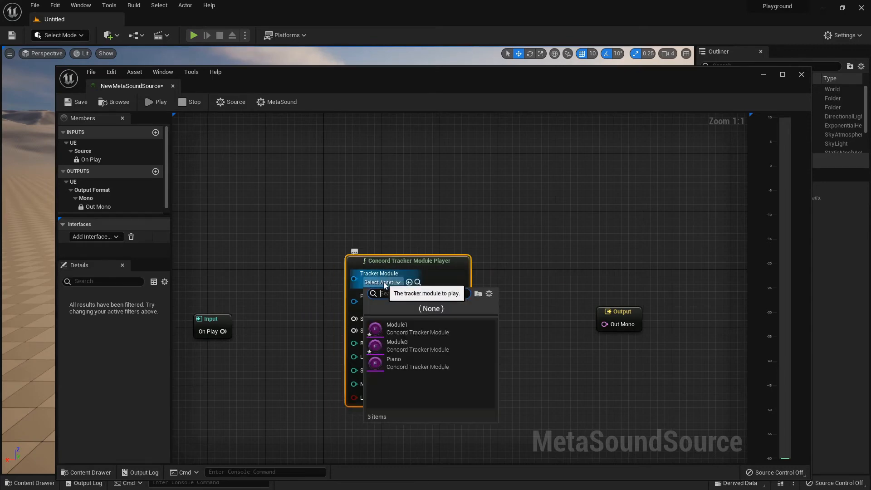
click(401, 345)
click(379, 305)
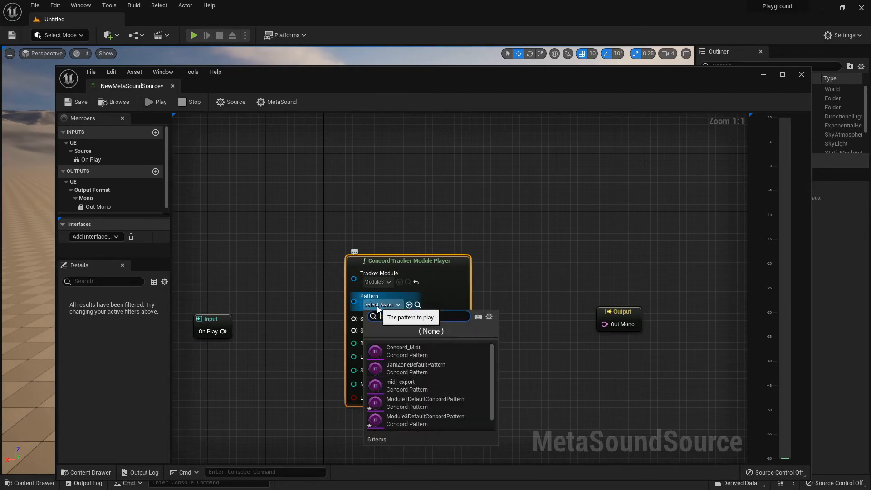
text(module3)
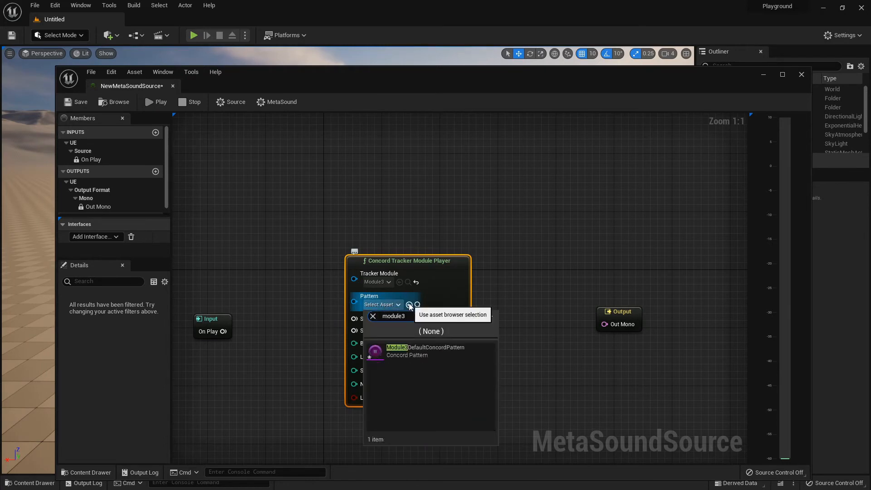
click(426, 355)
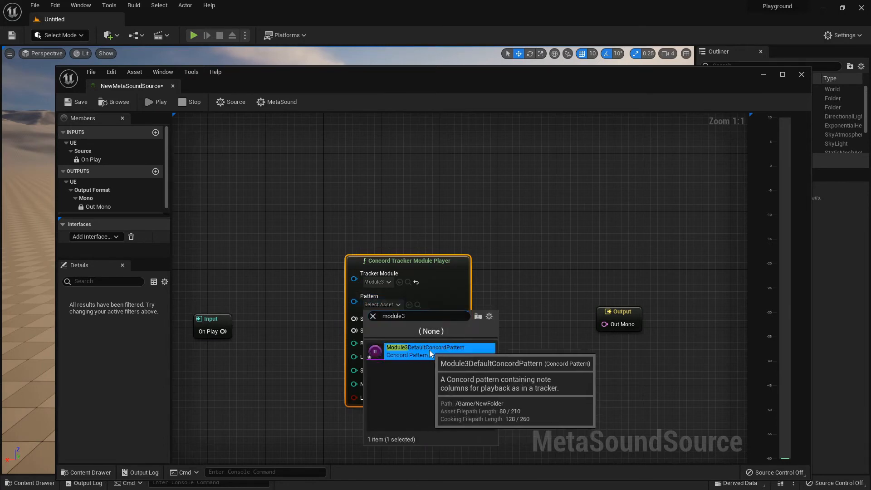
- Connect On Play to the player node's Start, and its Out Left to the Out Mono output
drag(223, 331, 354, 319)
drag(473, 330, 605, 324)
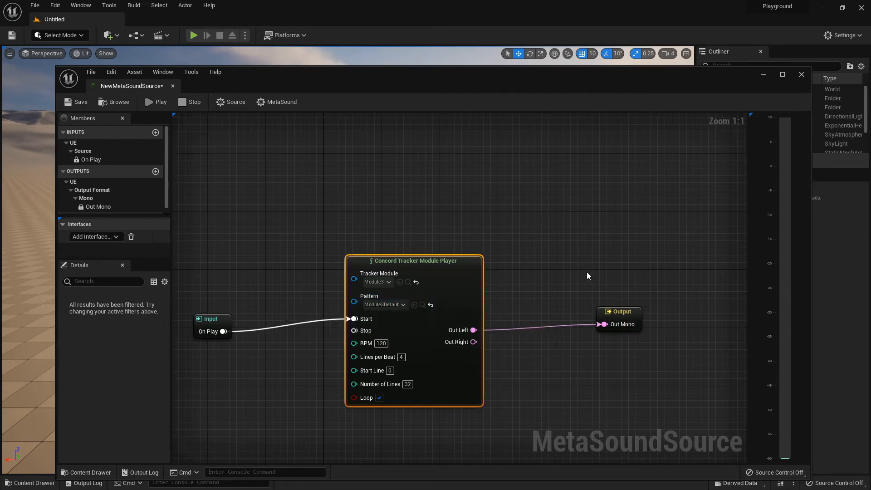
- Set the MetaSound's output format to Stereo and connect the player node's Out Right to the Out Right output
click(279, 100)
click(120, 307)
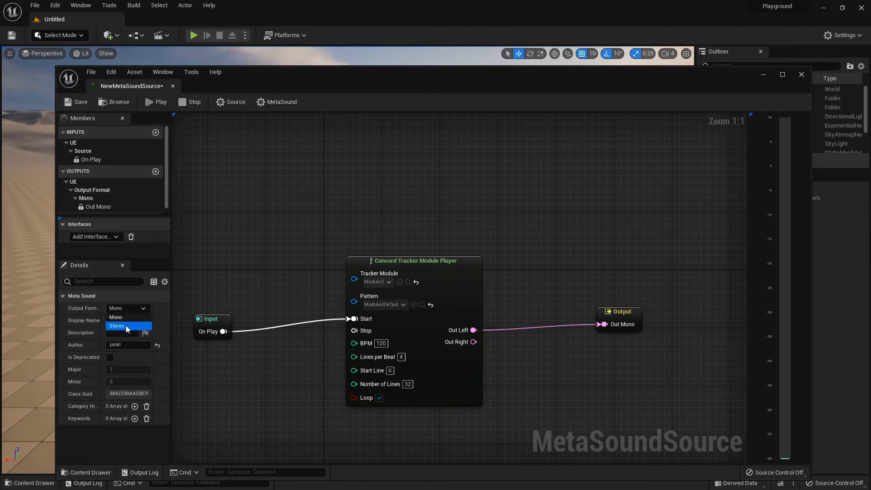
click(127, 326)
drag(473, 342, 603, 360)
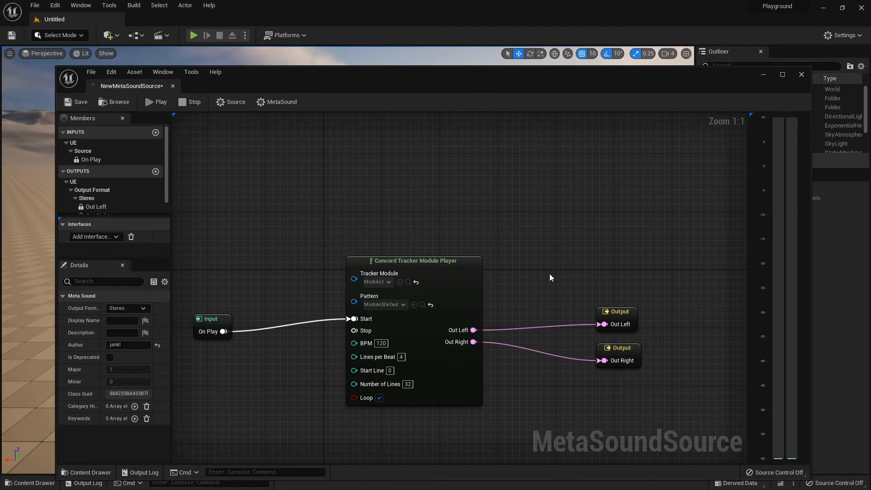
- Dock the NewMetaSoundSource editor in the main editor window, and play the MetaSound for a few seconds before stopping it
drag(135, 82, 145, 21)
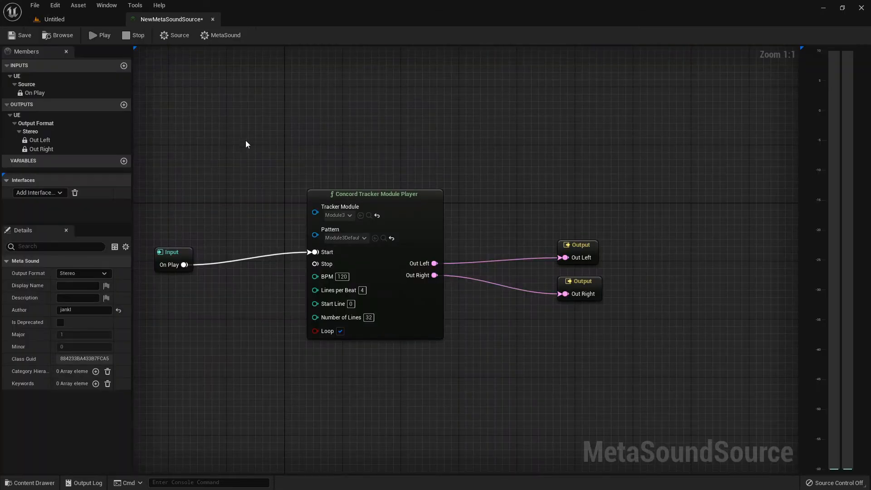
right_drag(293, 140, 296, 141)
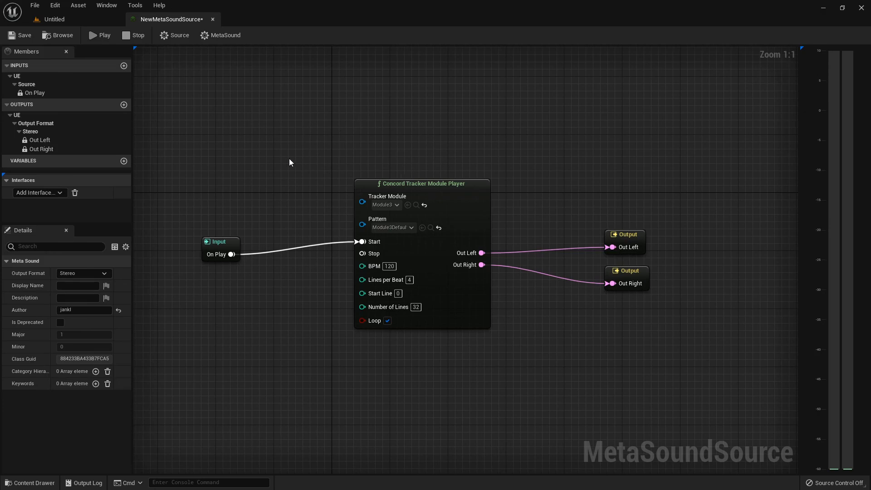
right_drag(298, 161, 311, 161)
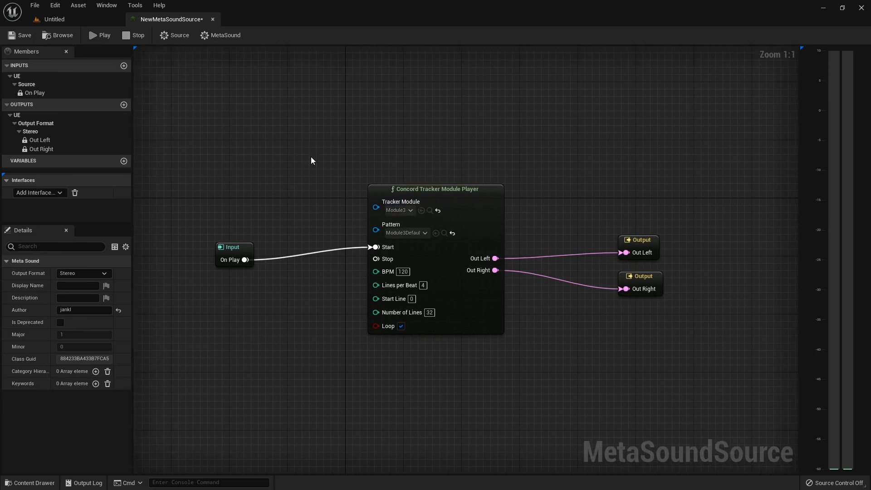
key(space)
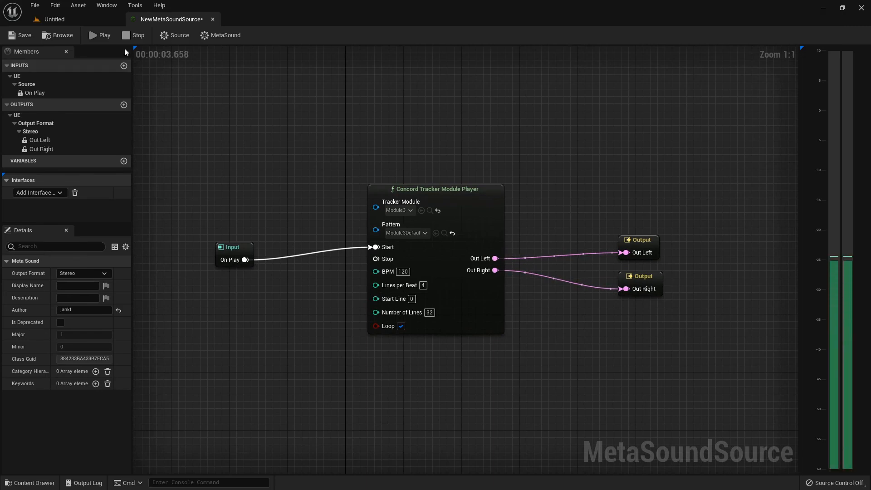
click(135, 35)
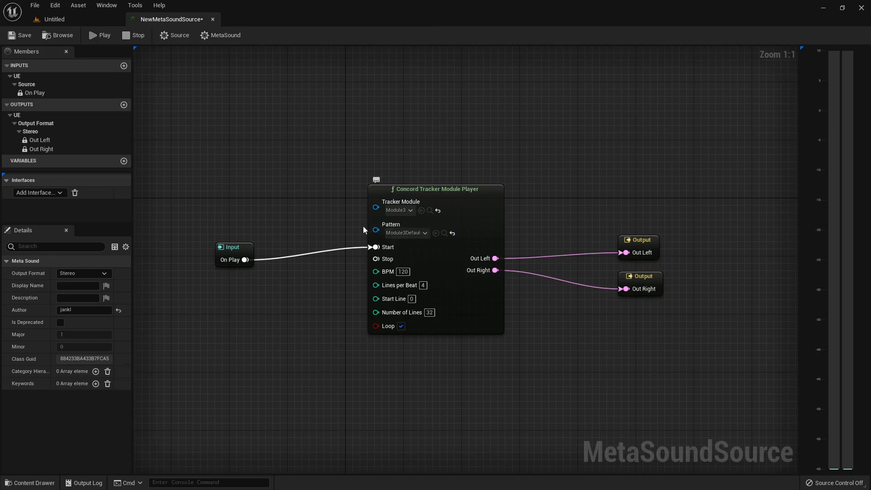
- Open the Module3DefaultConcordPattern asset from NewFolder
key(ctrl+space)
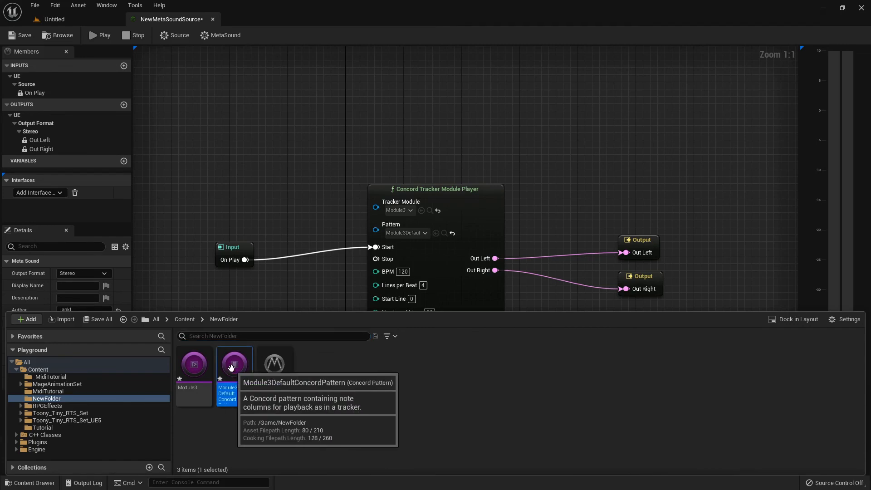
double_click(234, 365)
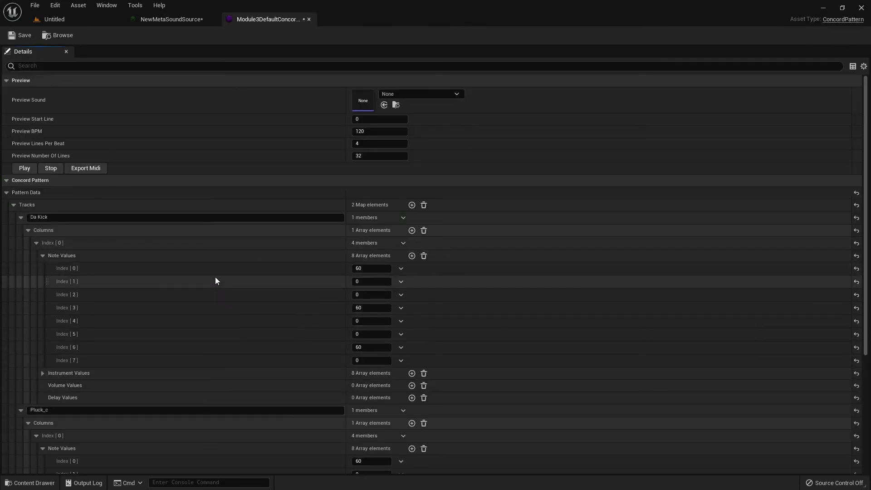